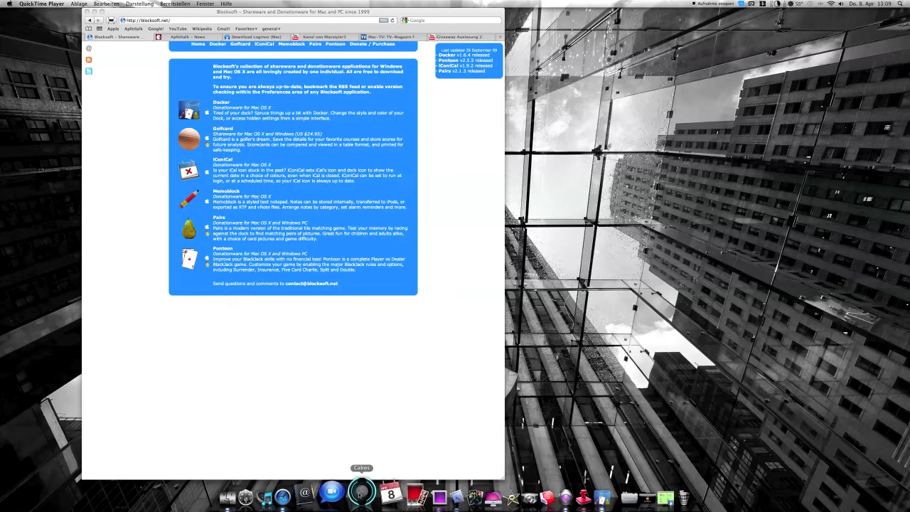
# - Open Docker and look through its Settings, Stacks & Spacers, Kiosk Settings, Settings Locks and About pages
pyautogui.click(640, 487)
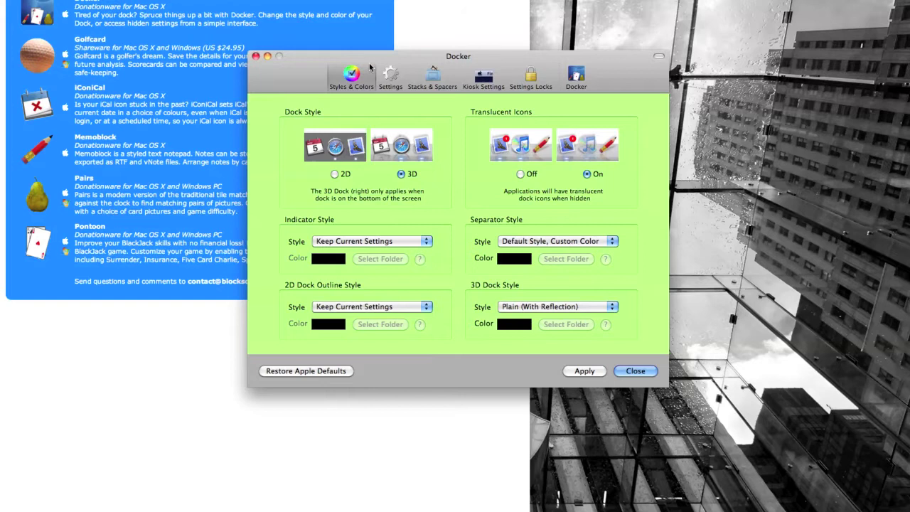
pyautogui.click(390, 75)
pyautogui.click(430, 77)
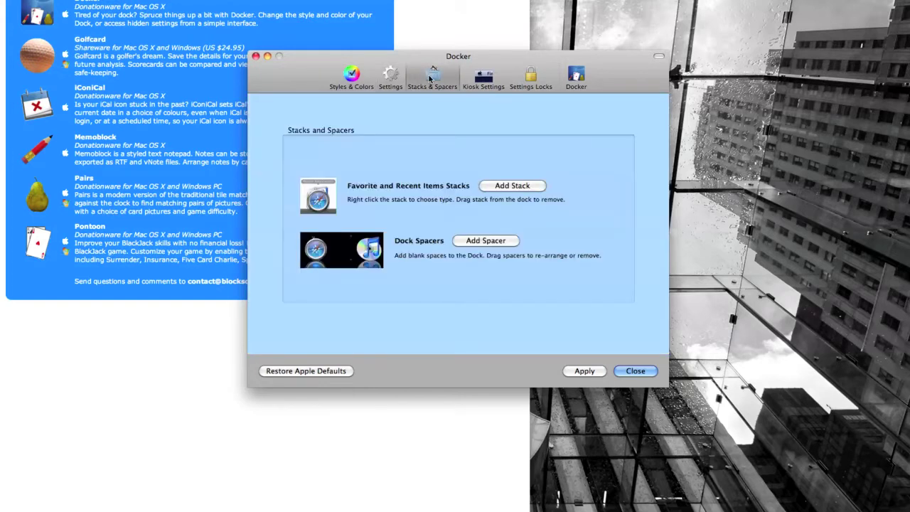
pyautogui.click(482, 79)
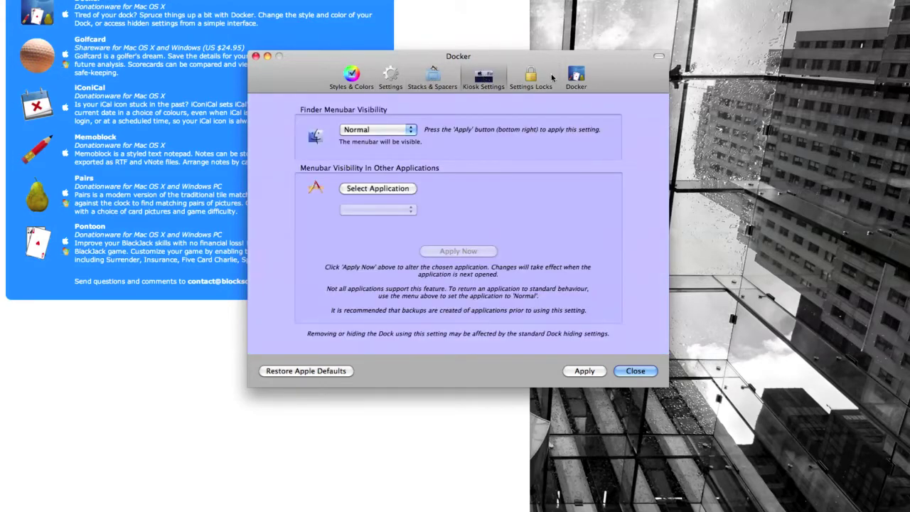
pyautogui.click(528, 77)
pyautogui.click(578, 76)
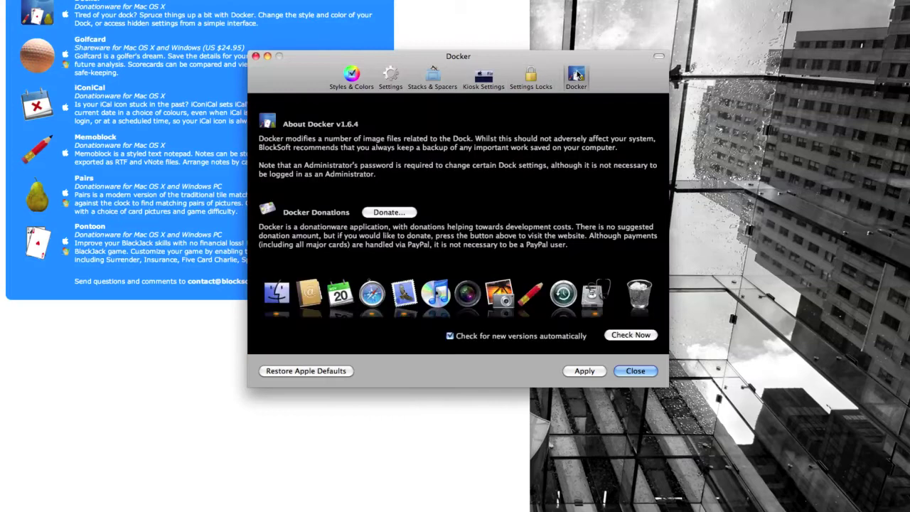
# - Set the Dock style to 2D and apply it, authorising the change with the account password
pyautogui.click(359, 80)
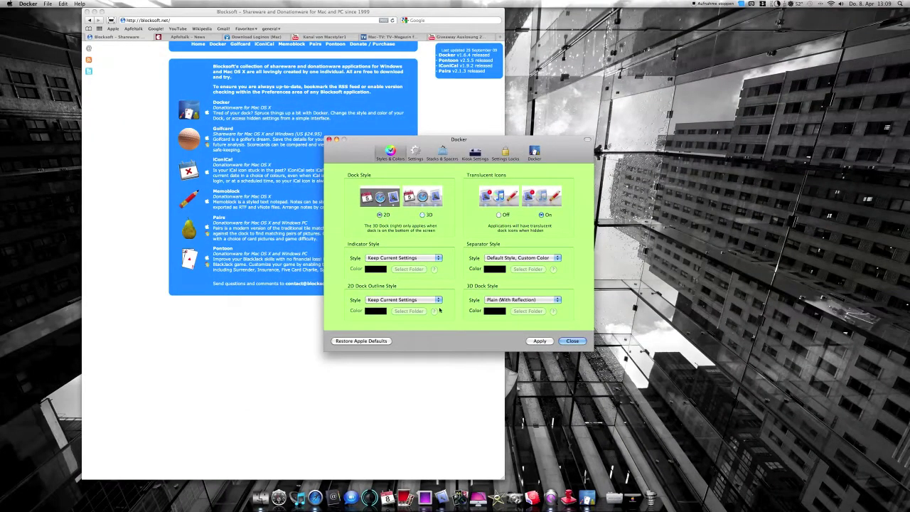
pyautogui.click(544, 341)
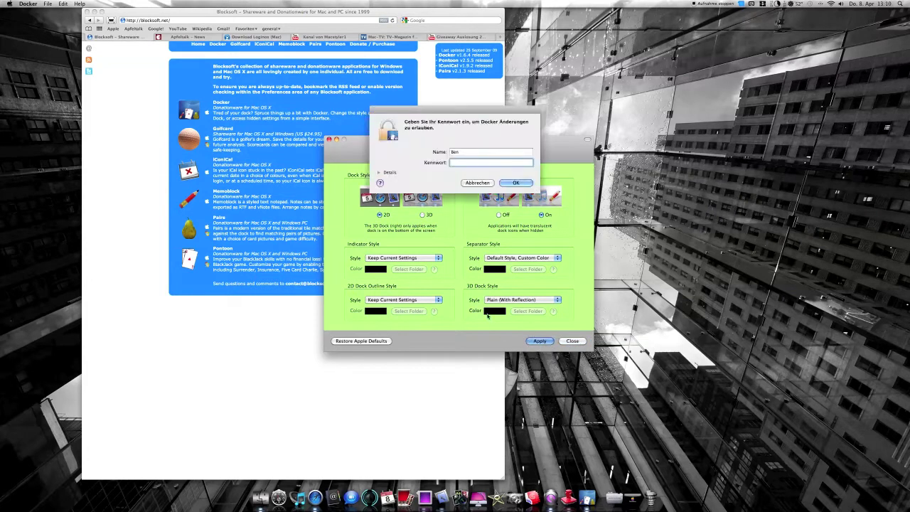
pyautogui.press('Return')
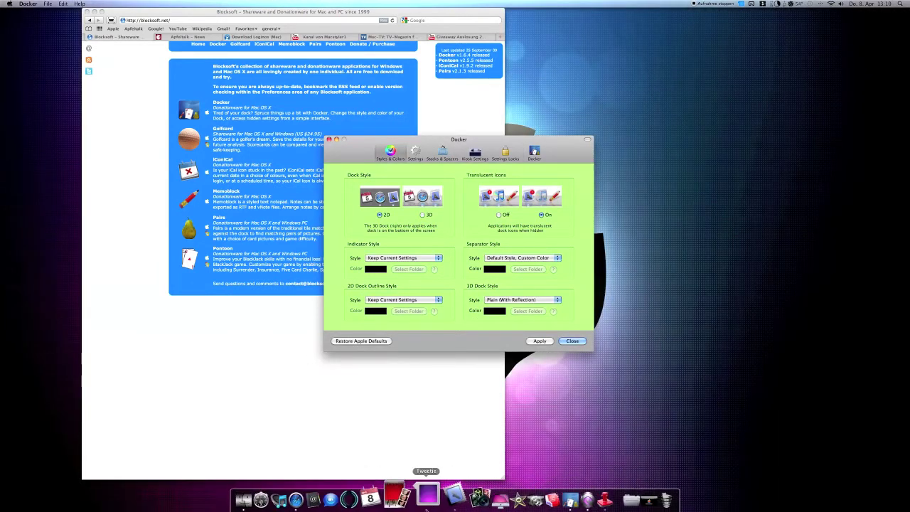
# - Set the Dock style back to 3D and apply it, authorising with the account password
pyautogui.click(423, 216)
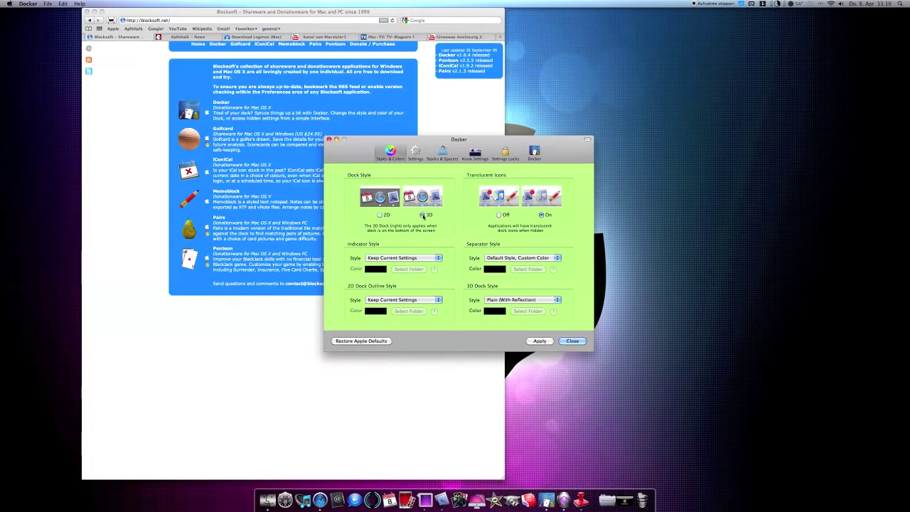
pyautogui.click(540, 341)
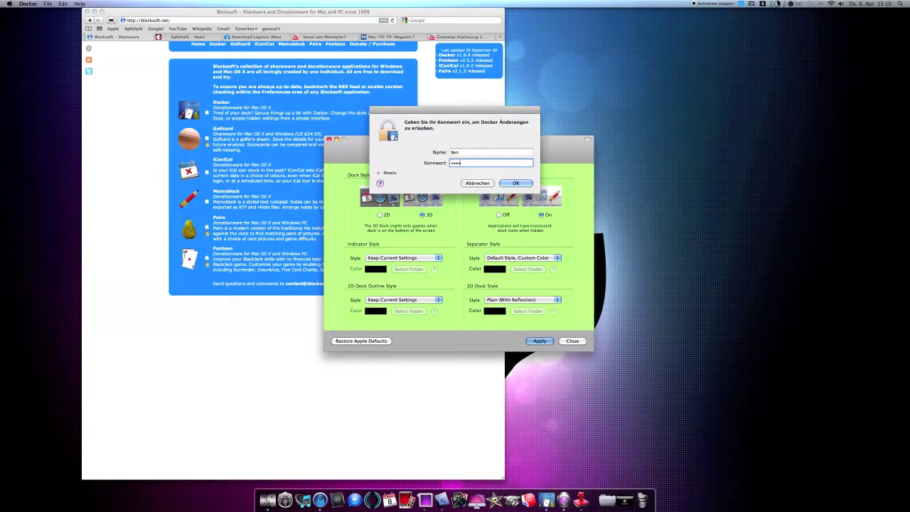
pyautogui.press('Return')
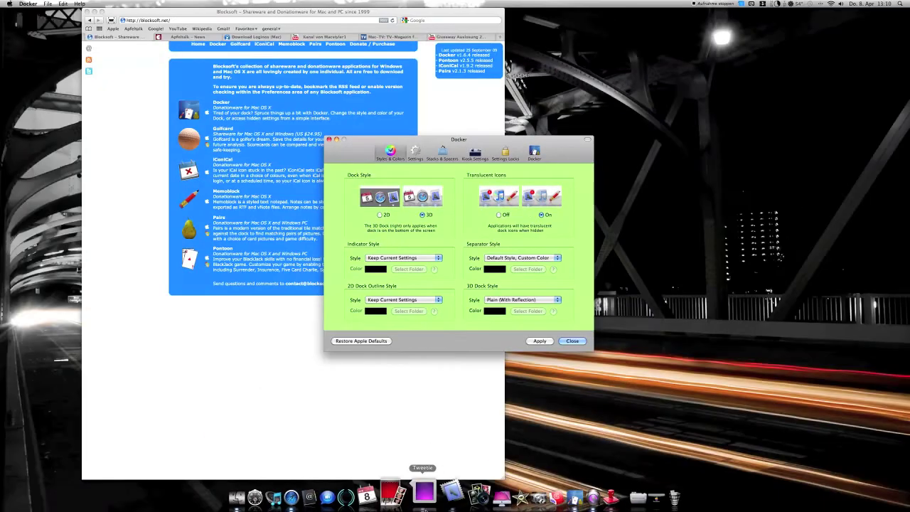
# - Switch to Tweetie and hide it through its Dock icon to demonstrate the translucent icon setting
pyautogui.click(424, 491)
pyautogui.rightClick(426, 495)
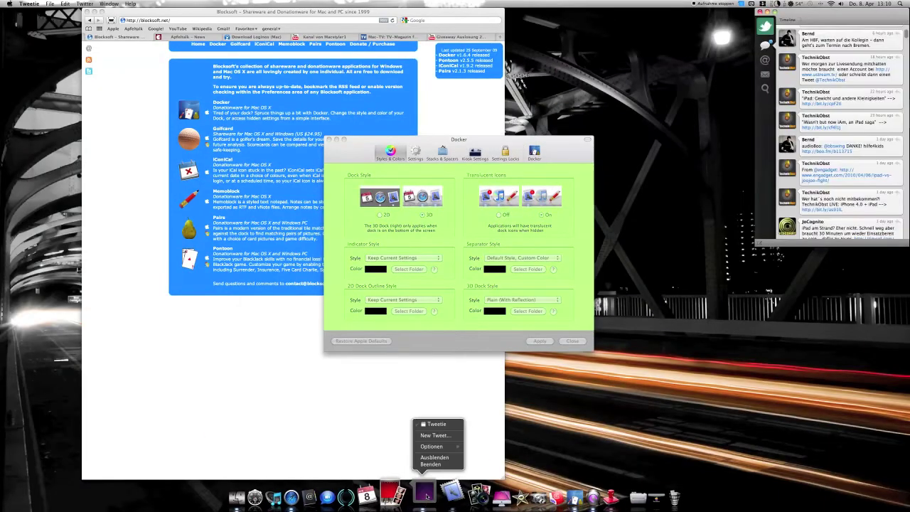
pyautogui.click(429, 457)
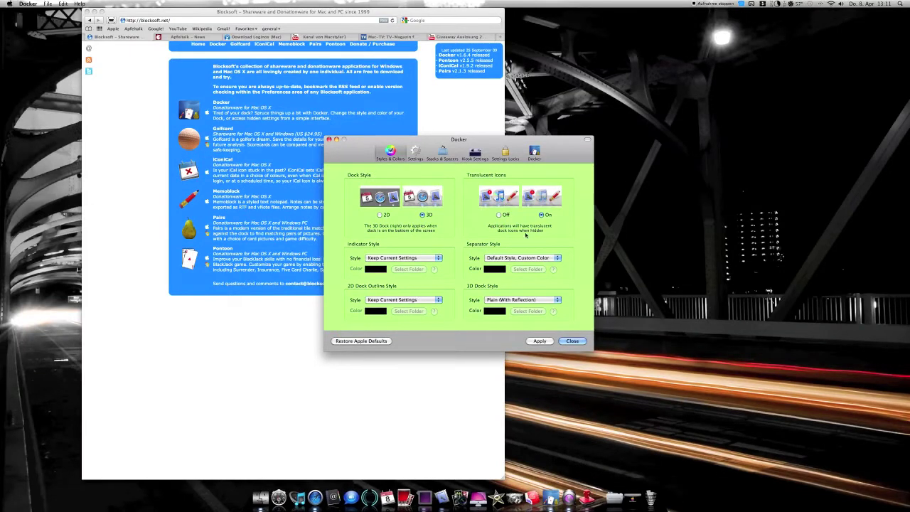
# - Set the separator style to Blank, apply it with the account password, and check the separator's context menu in the Dock
pyautogui.click(556, 259)
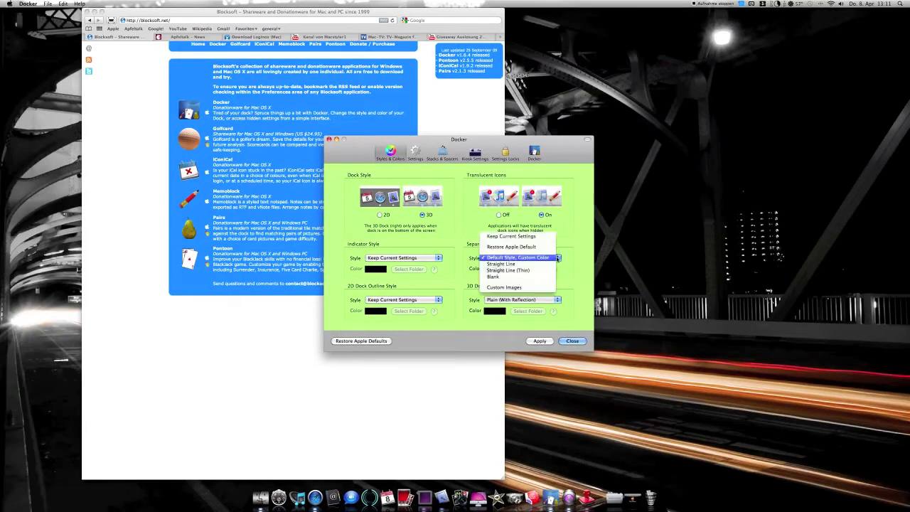
pyautogui.click(526, 277)
pyautogui.click(538, 341)
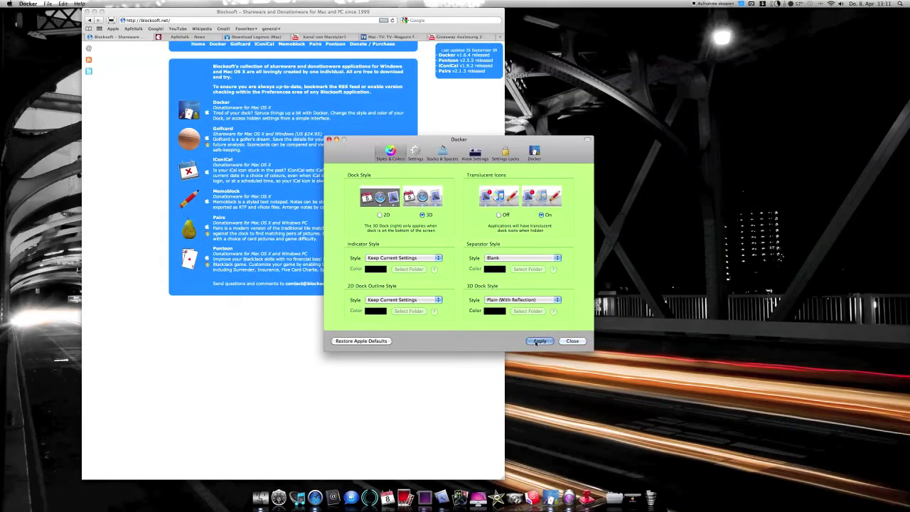
pyautogui.write('•••')
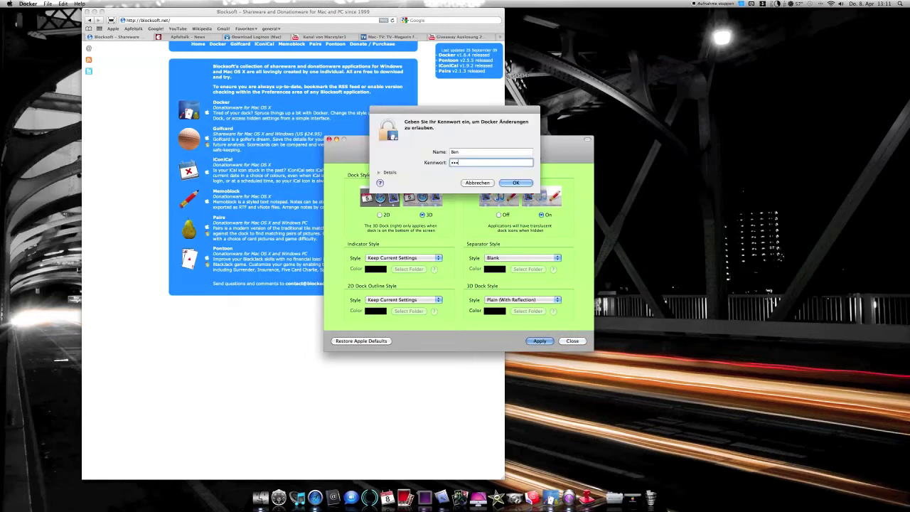
pyautogui.write('•')
pyautogui.press('Return')
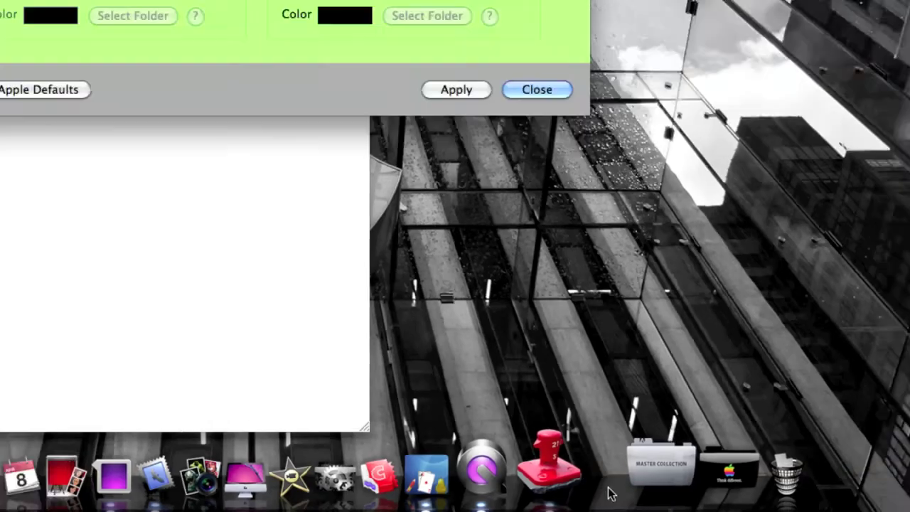
pyautogui.rightClick(608, 484)
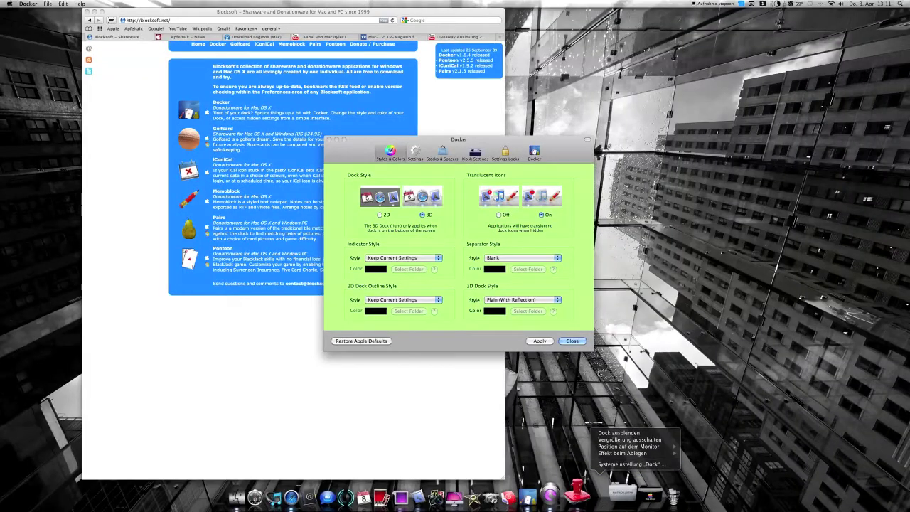
pyautogui.click(610, 376)
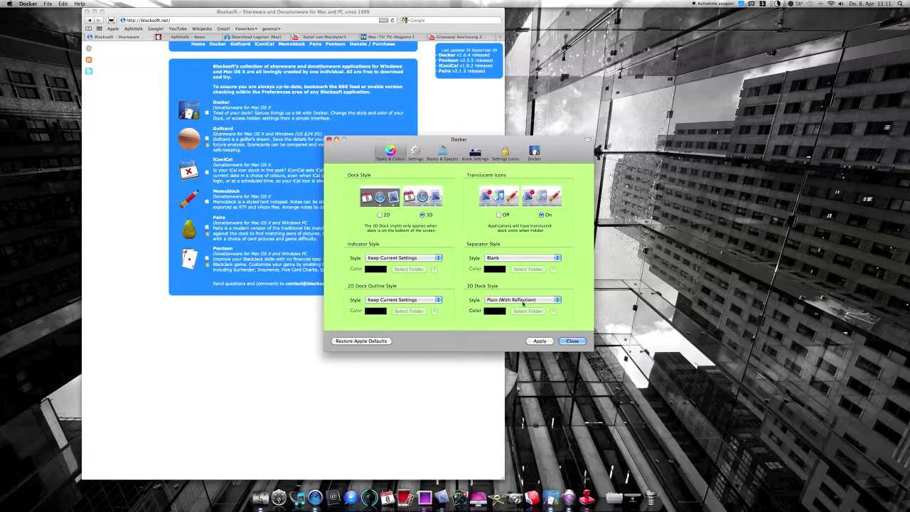
# - Set the 3D Dock style to Plain (No Reflection) and apply it with the account password
pyautogui.click(559, 301)
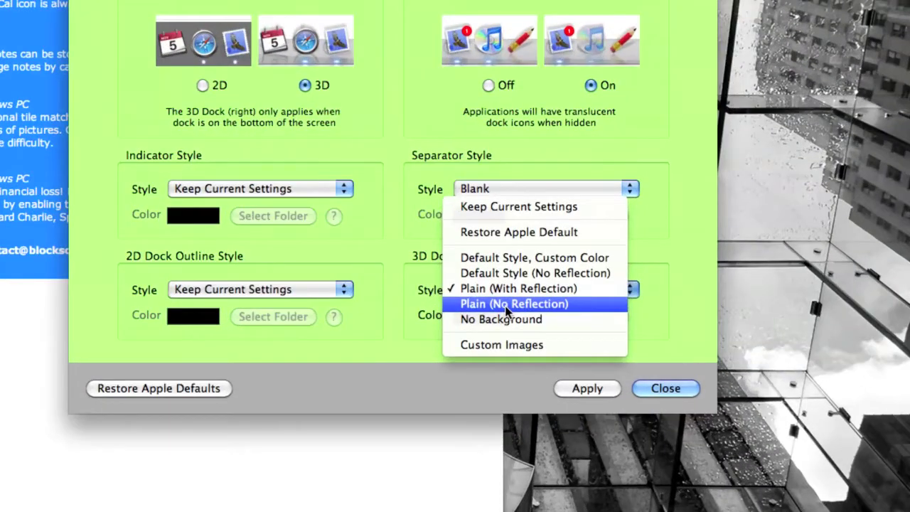
pyautogui.click(505, 303)
pyautogui.click(573, 383)
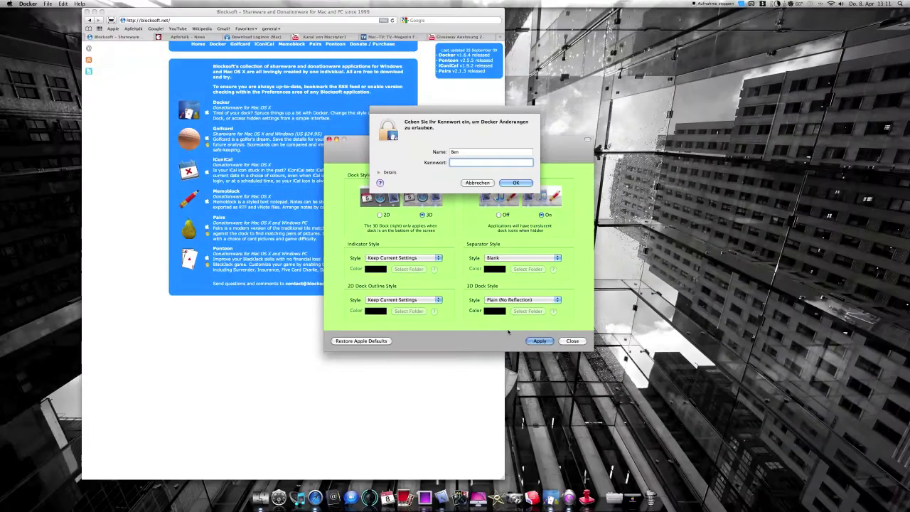
pyautogui.write('•••')
pyautogui.write('•')
pyautogui.press('Return')
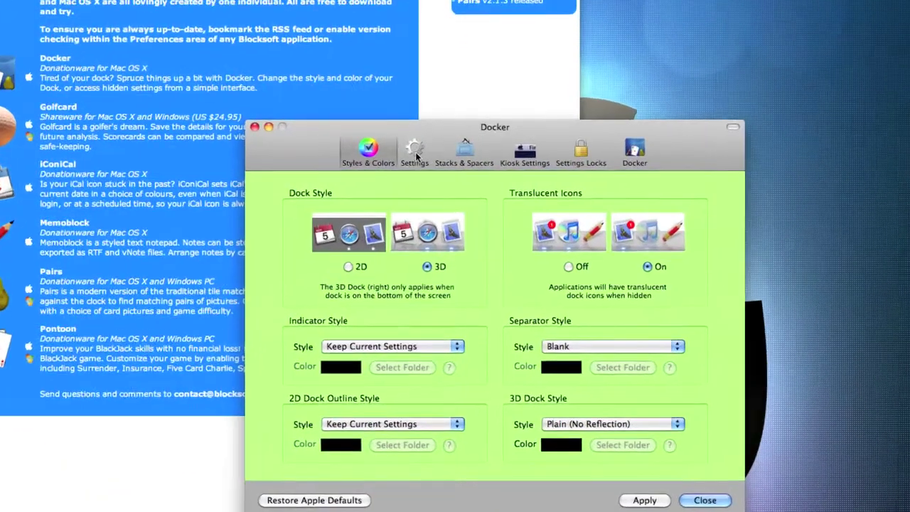
# - Set the Dock positioning to Left in Docker's general settings and apply it with the account password
pyautogui.click(415, 151)
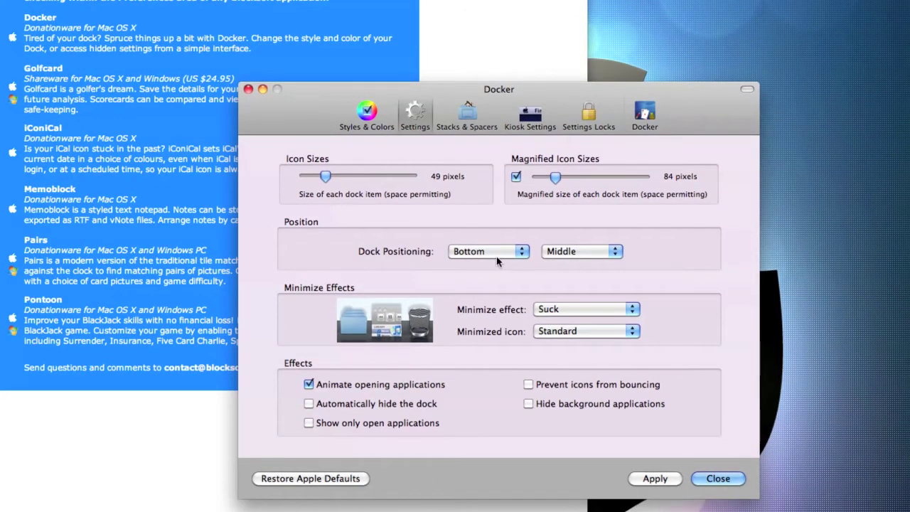
pyautogui.click(521, 253)
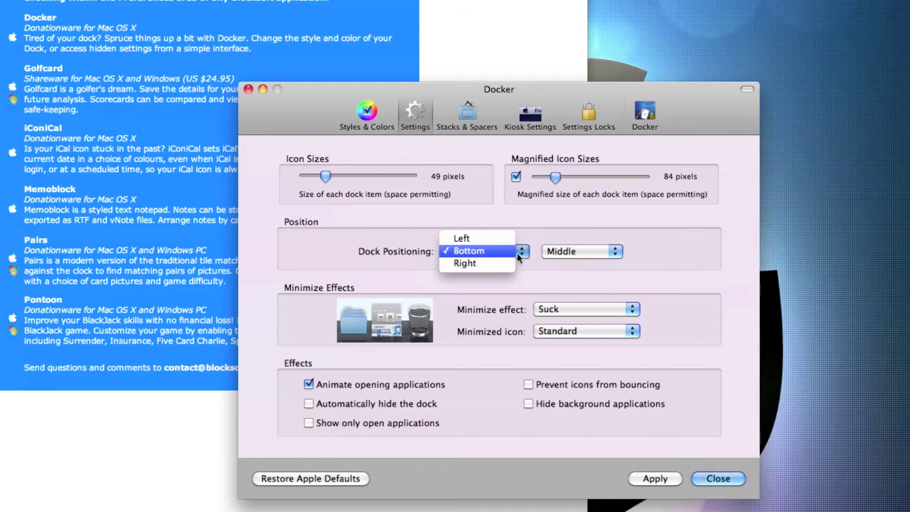
pyautogui.click(471, 243)
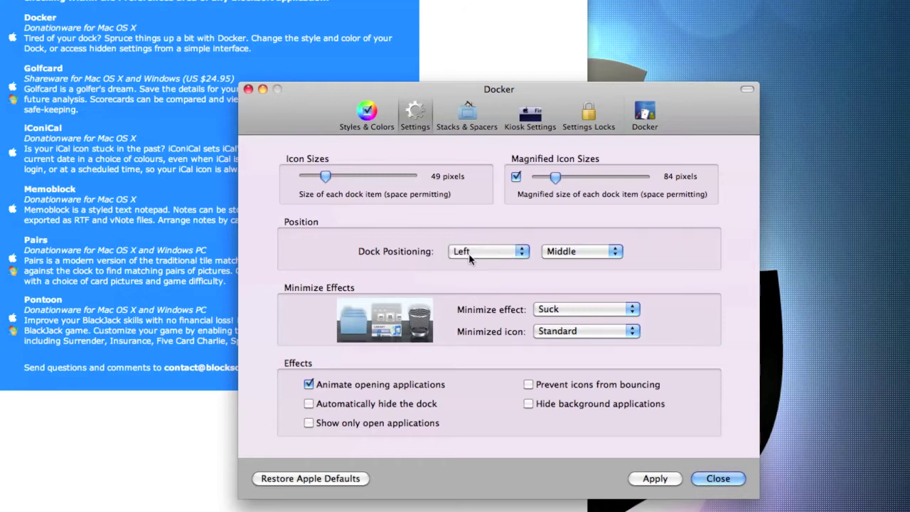
pyautogui.click(644, 423)
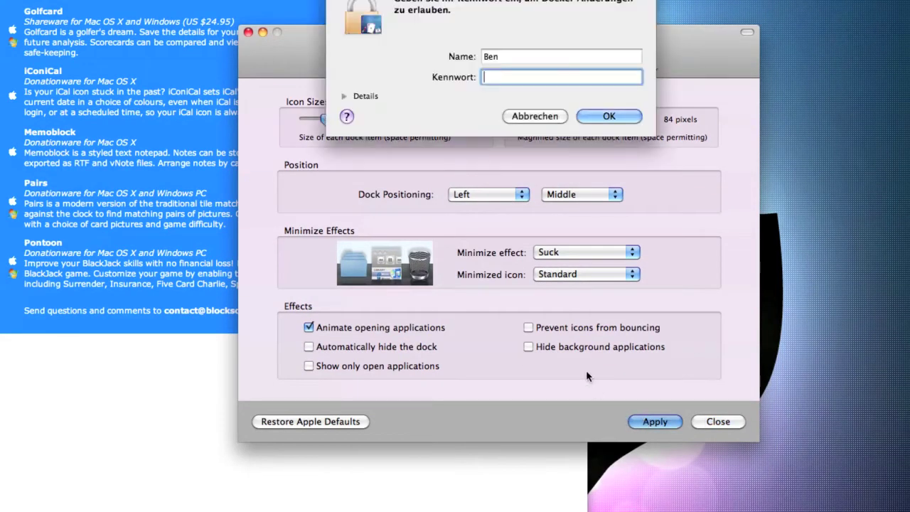
pyautogui.write('••••')
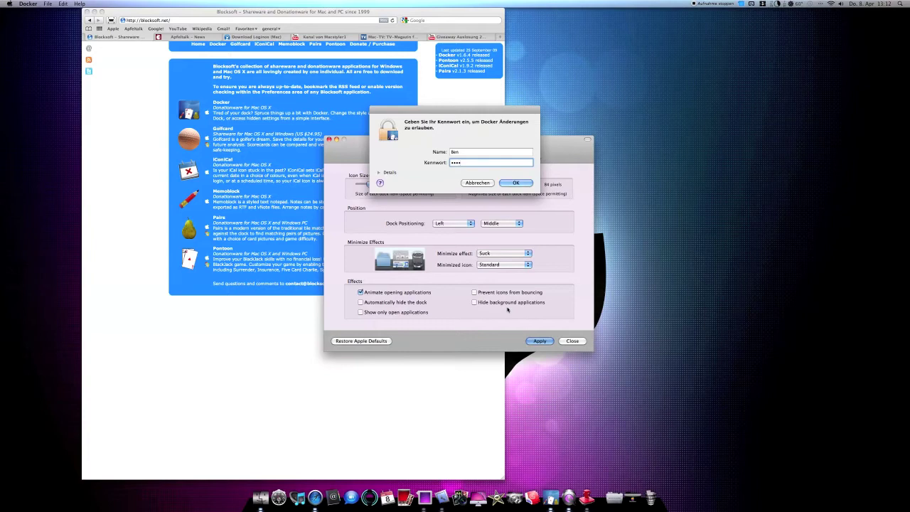
pyautogui.click(516, 182)
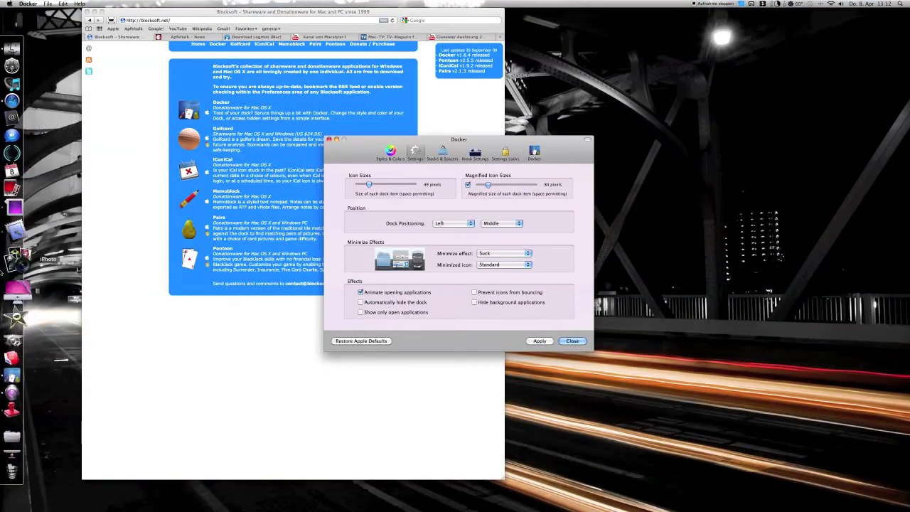
# - Move the Dock back by setting its positioning to Bottom, and apply it with the account password
pyautogui.click(455, 223)
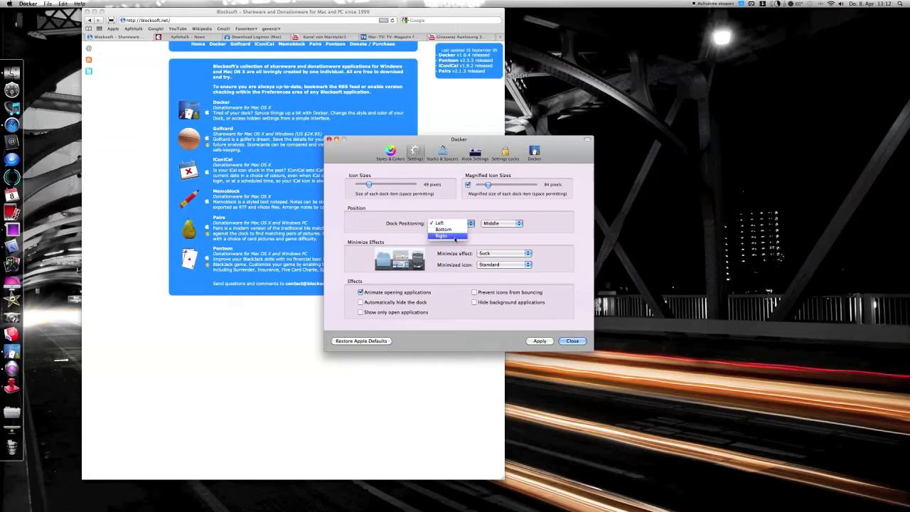
pyautogui.click(443, 229)
pyautogui.click(534, 342)
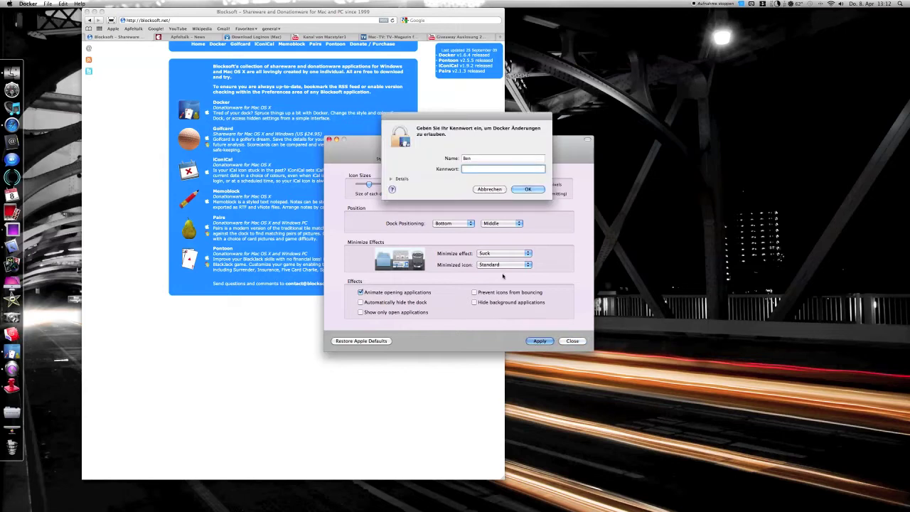
pyautogui.click(527, 189)
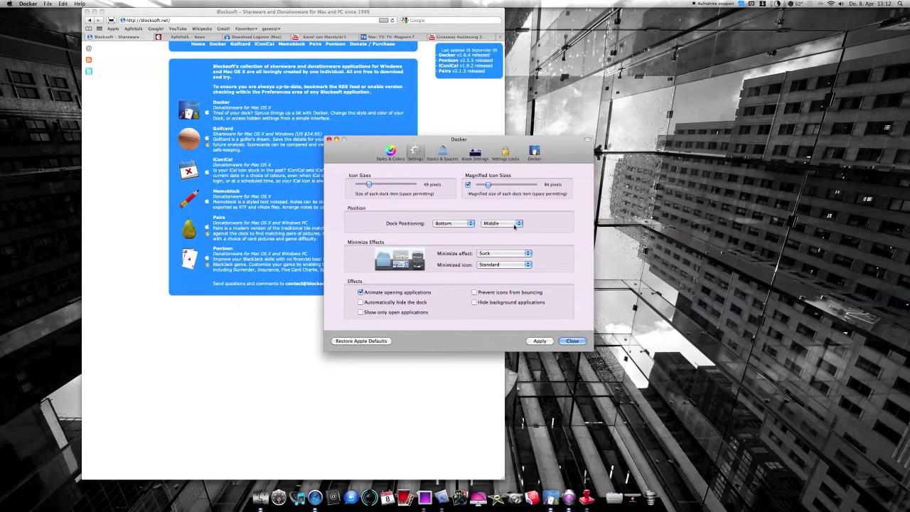
# - Set the Dock's alignment along the screen edge to Start and apply it with the account password
pyautogui.click(519, 224)
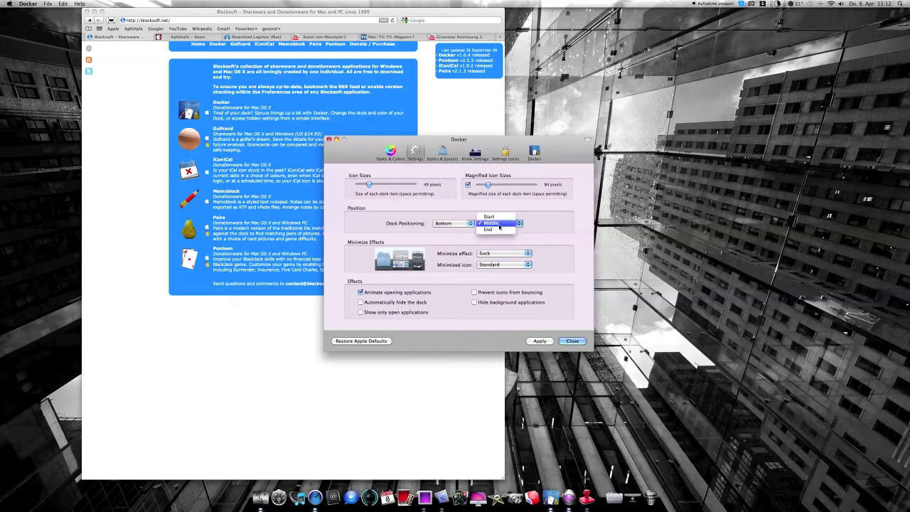
pyautogui.click(497, 217)
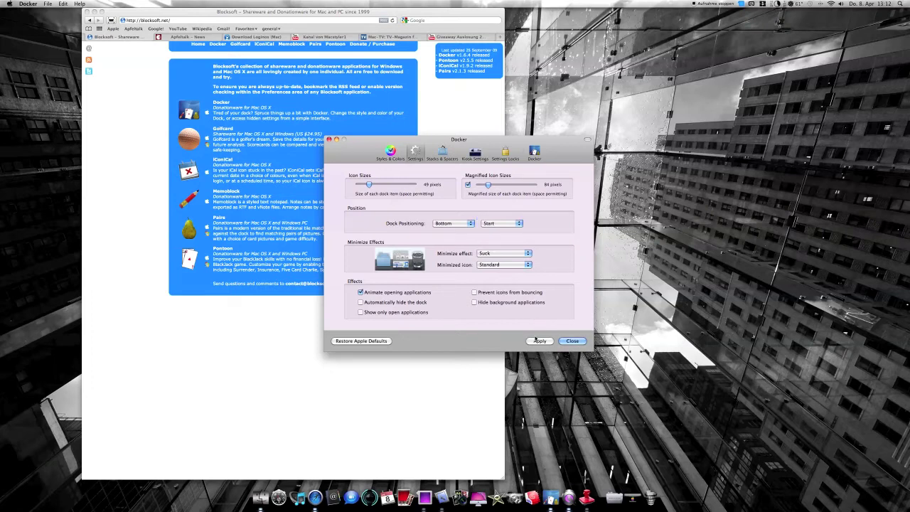
pyautogui.click(538, 341)
pyautogui.write('••••')
pyautogui.press('Return')
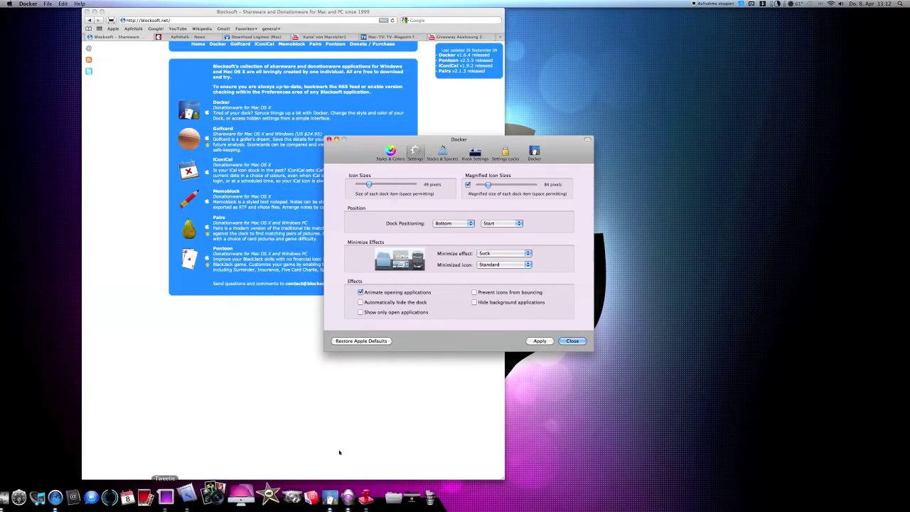
# - Set the Dock's alignment back to Middle and apply it with the account password
pyautogui.click(509, 223)
pyautogui.click(509, 230)
pyautogui.click(539, 340)
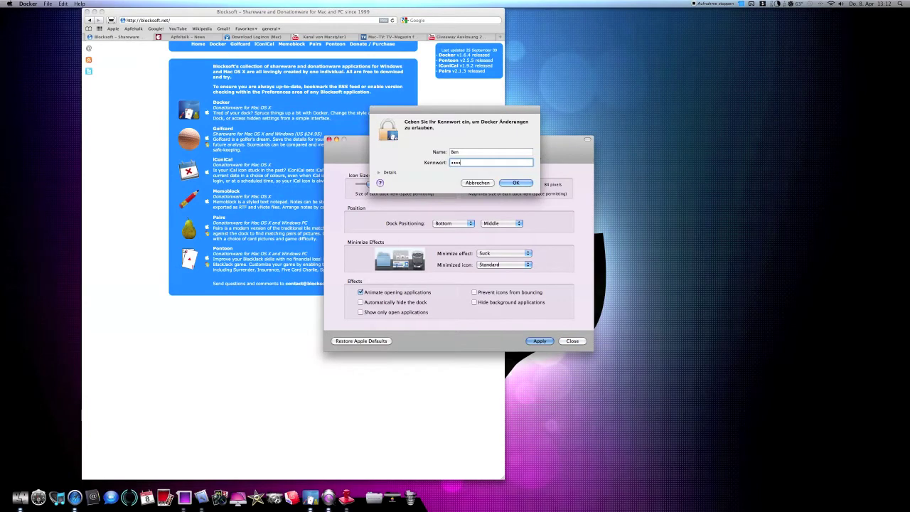
pyautogui.press('Return')
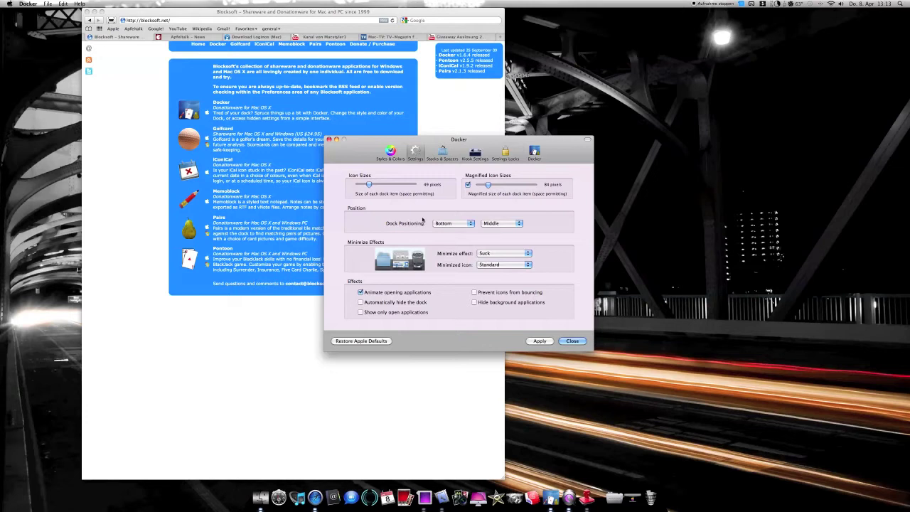
# - Minimize and restore the Docker window twice to preview the Suck minimize effect
pyautogui.click(328, 139)
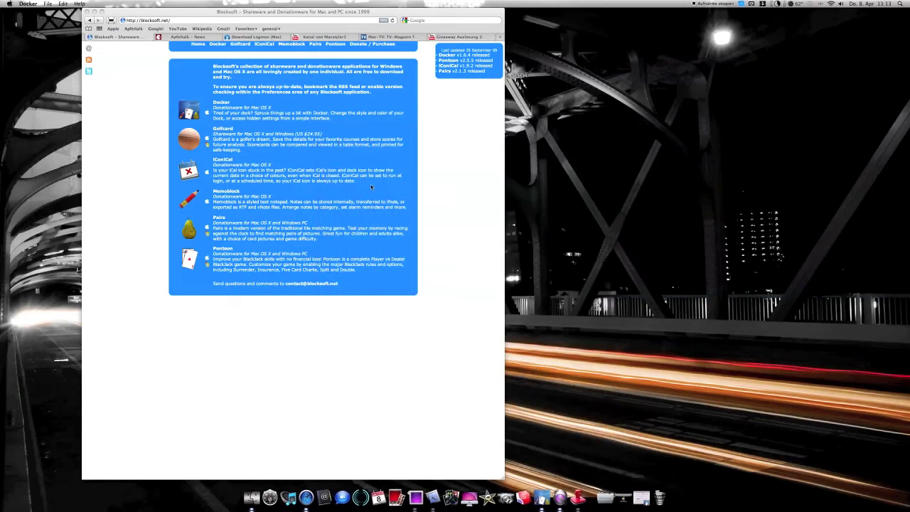
pyautogui.click(540, 498)
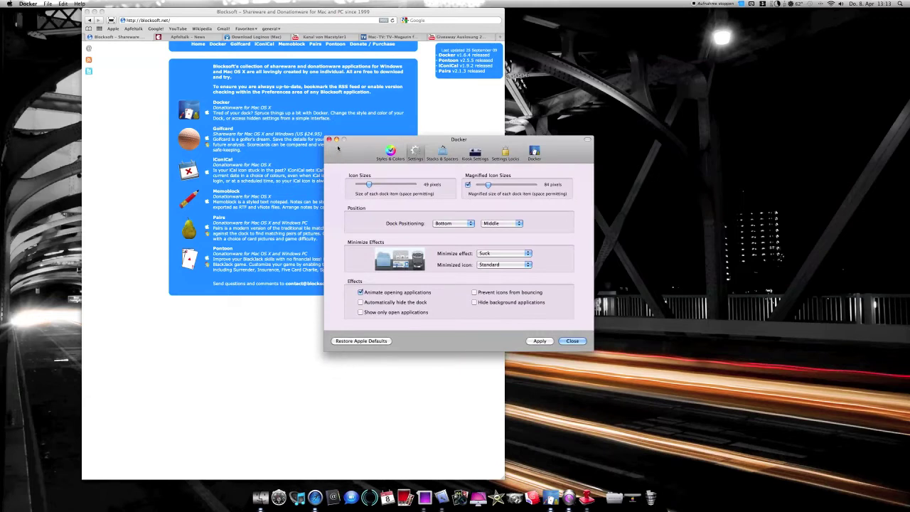
pyautogui.click(337, 139)
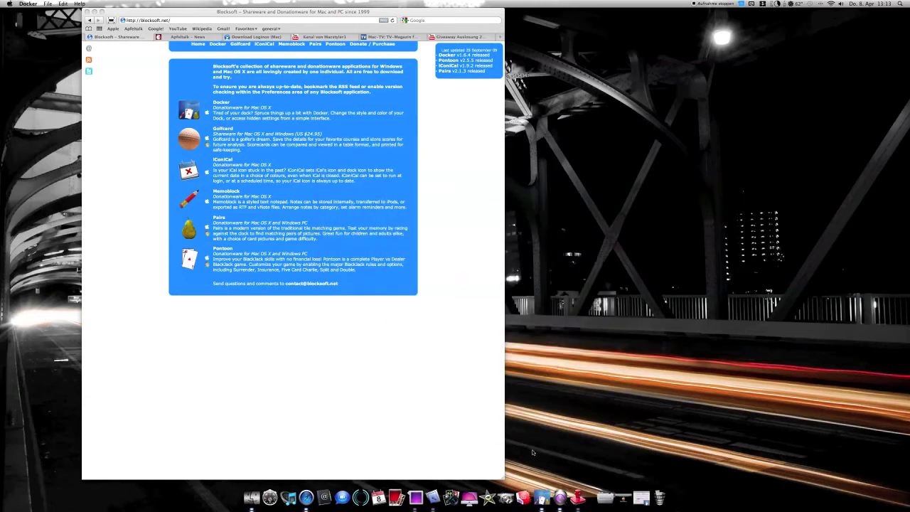
pyautogui.click(644, 487)
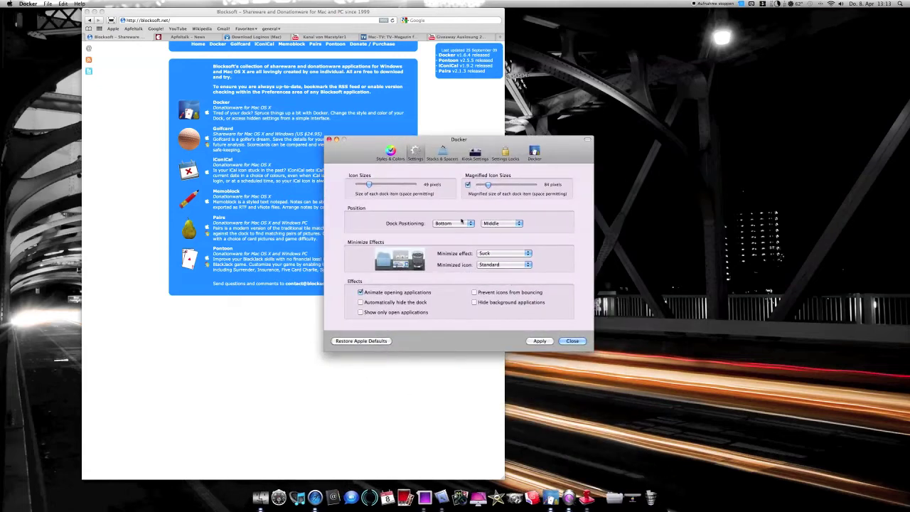
# - Set the minimize effect to Genie and apply it with the account password
pyautogui.click(528, 254)
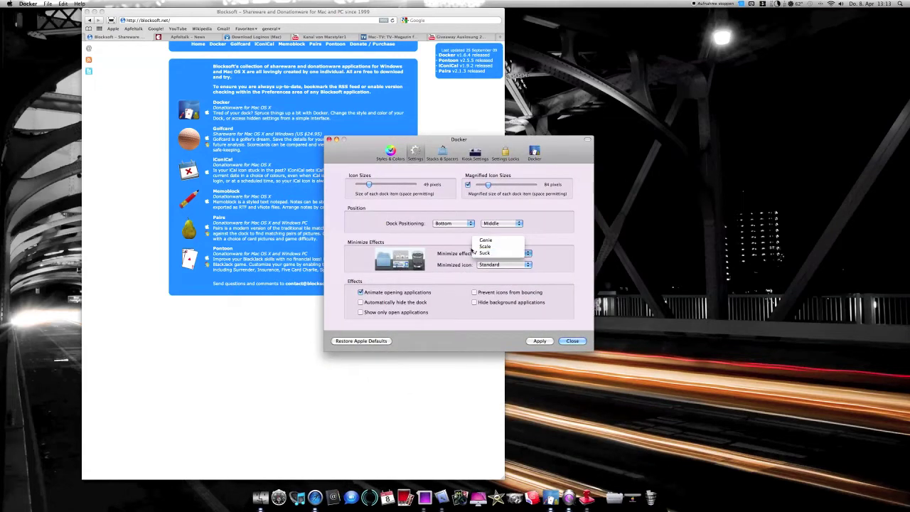
pyautogui.click(484, 241)
pyautogui.click(540, 340)
pyautogui.write('****')
pyautogui.press('Return')
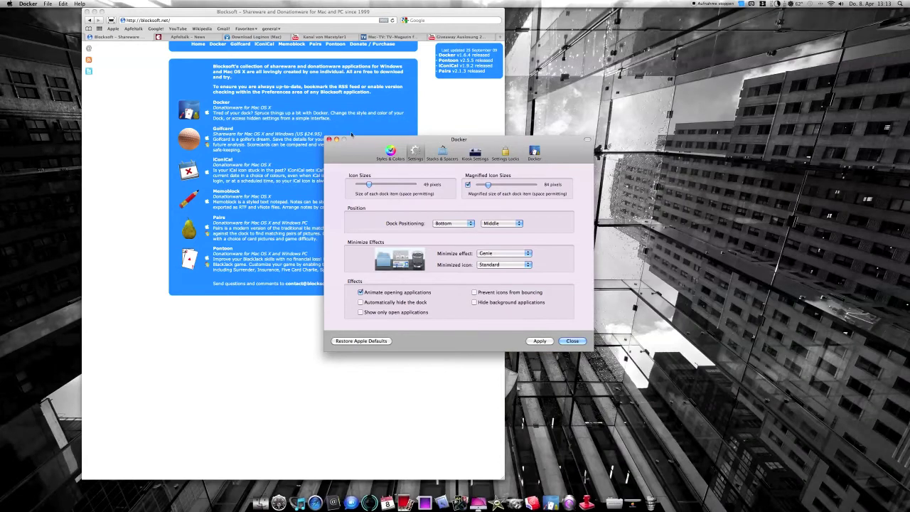
# - Minimize and restore the Docker window twice to preview the Genie effect
pyautogui.click(337, 140)
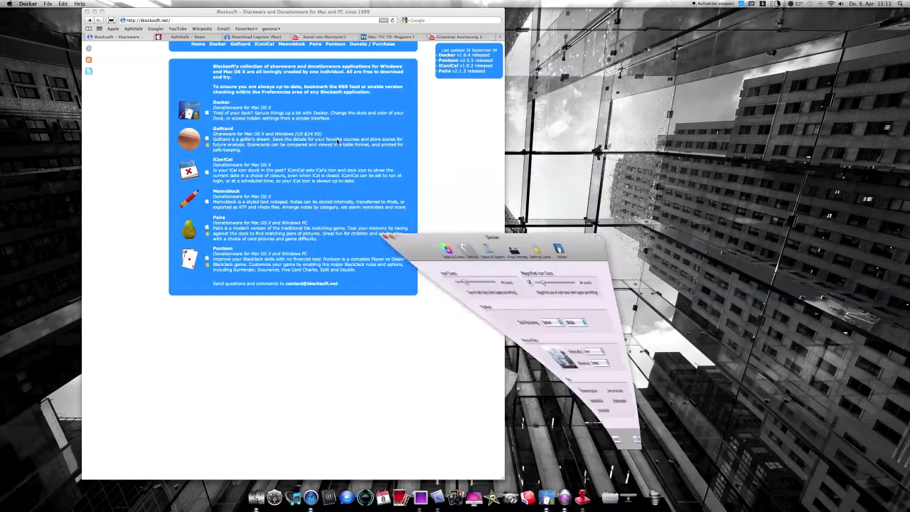
pyautogui.click(644, 490)
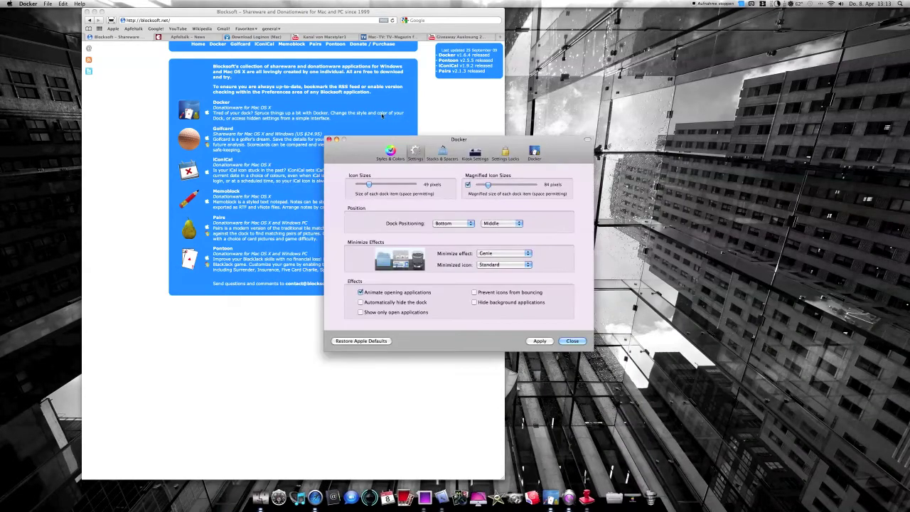
pyautogui.click(337, 140)
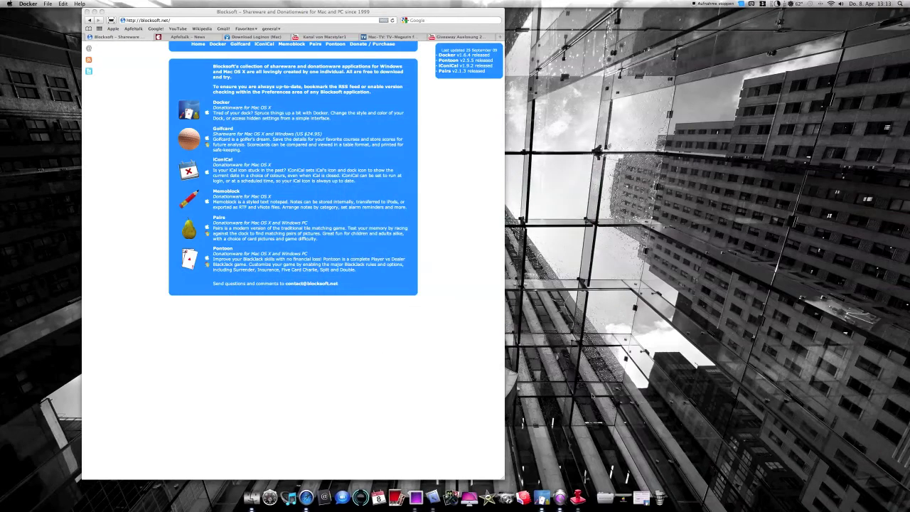
pyautogui.click(642, 503)
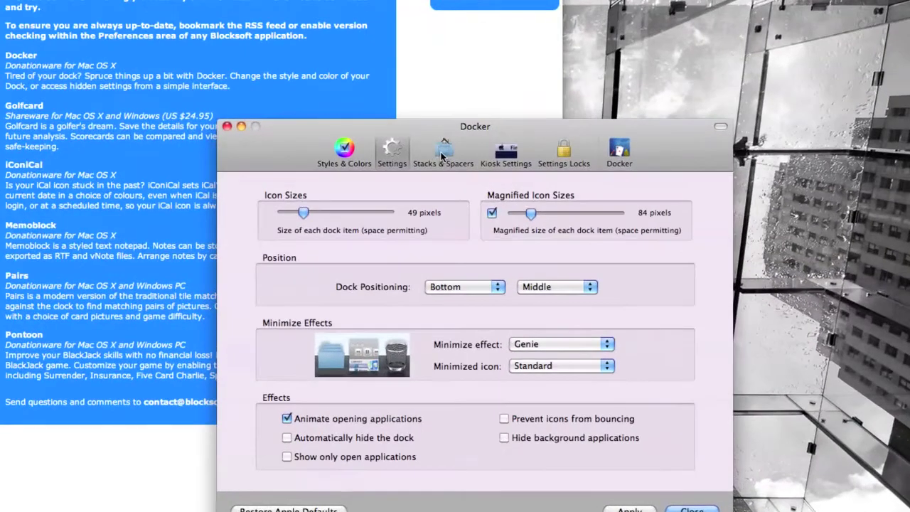
# - Add a favorite and recent items stack to the Dock, and expand it to view the recent applications
pyautogui.click(441, 155)
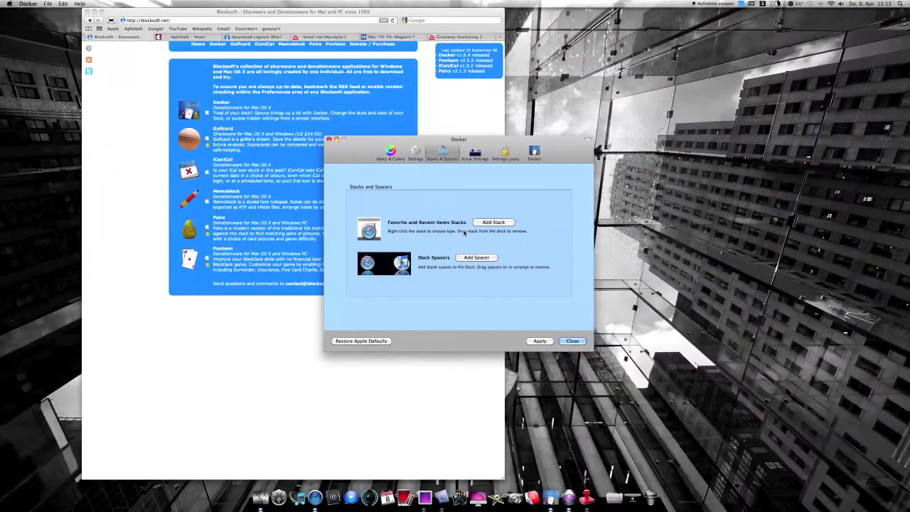
pyautogui.click(533, 285)
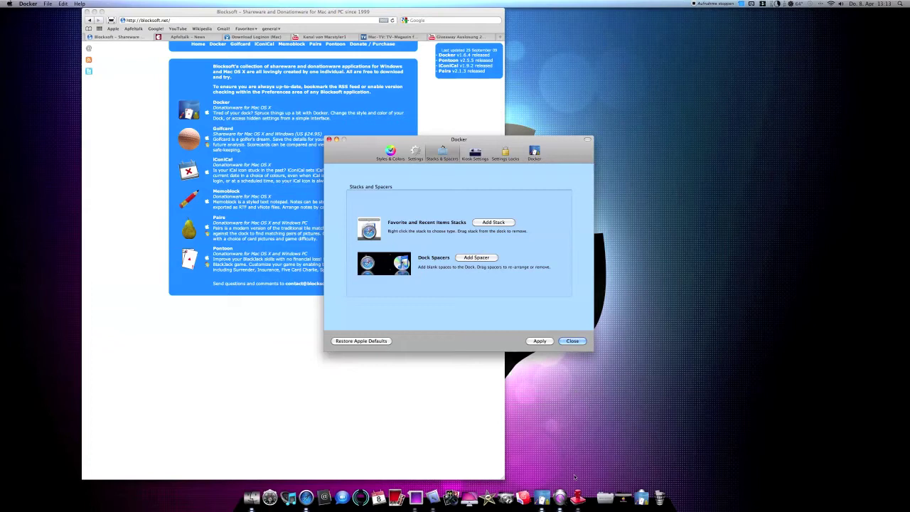
pyautogui.click(605, 495)
pyautogui.click(605, 494)
pyautogui.click(623, 492)
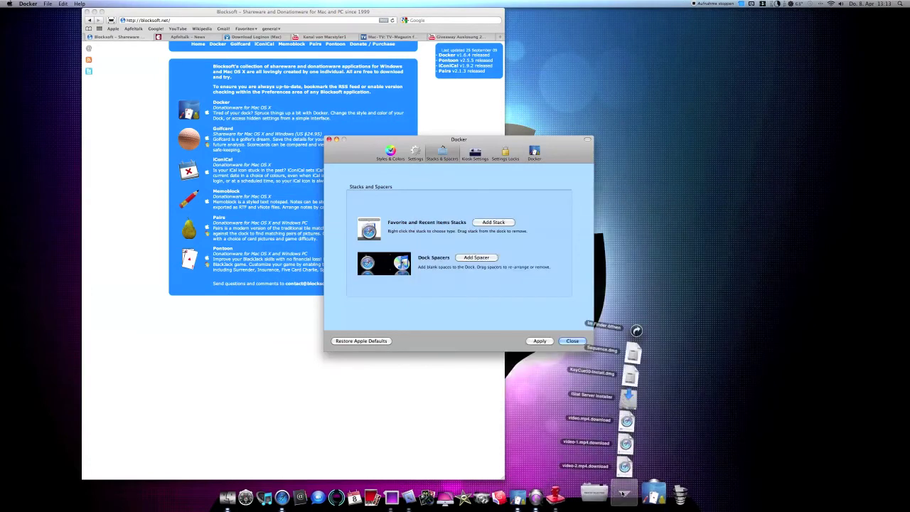
pyautogui.click(624, 493)
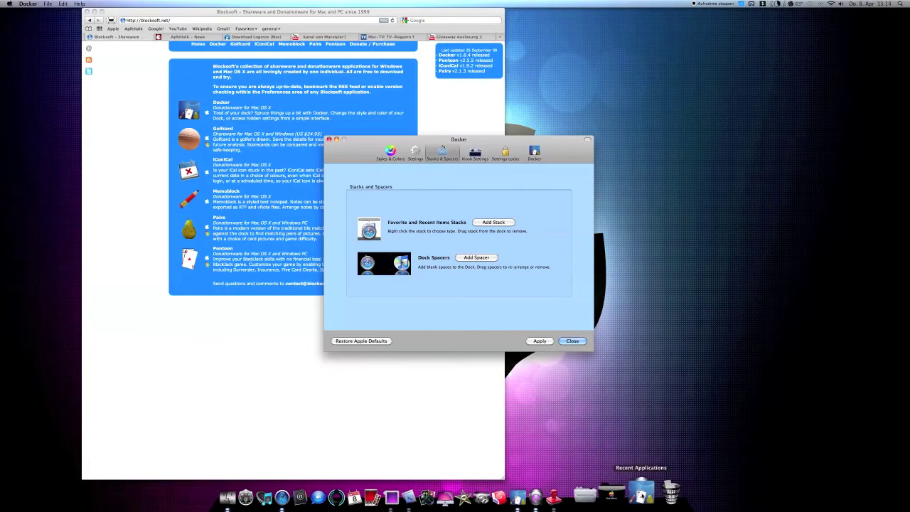
pyautogui.click(641, 491)
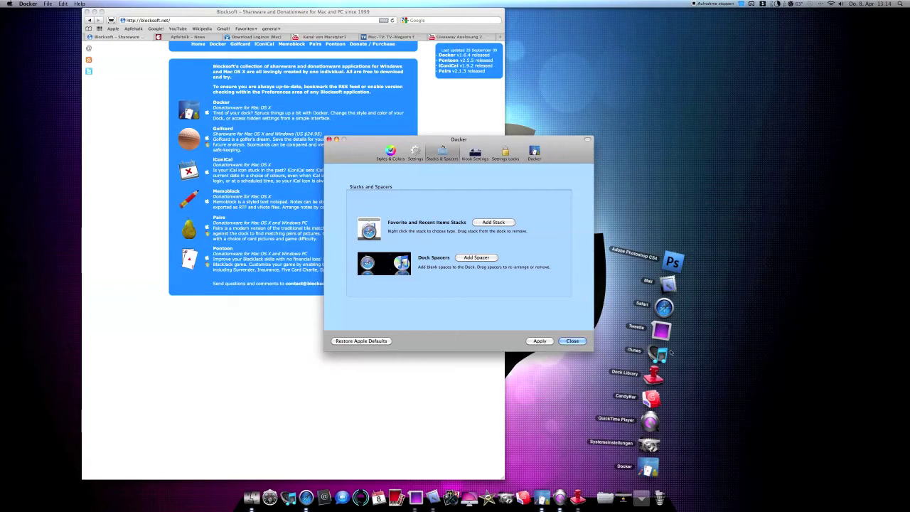
pyautogui.click(637, 492)
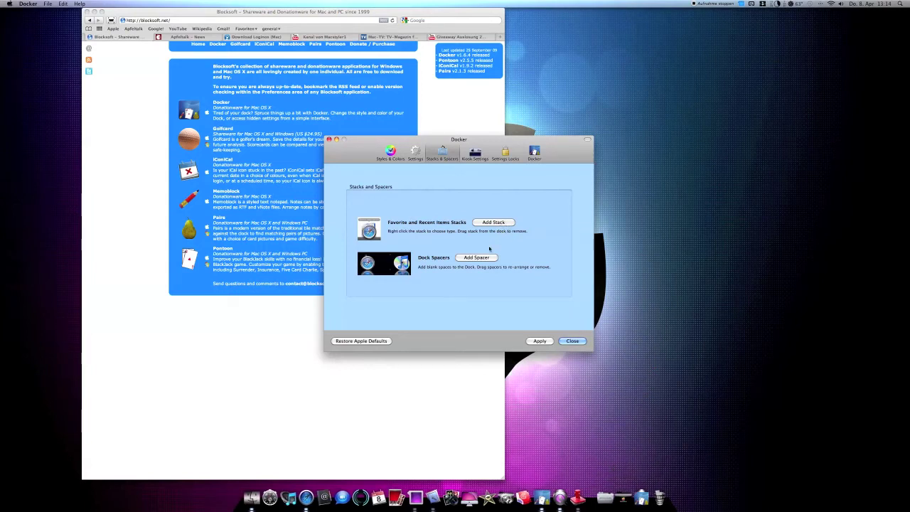
# - Launch CandyBar from the recent applications stack, and remove that stack from the Dock
pyautogui.click(642, 494)
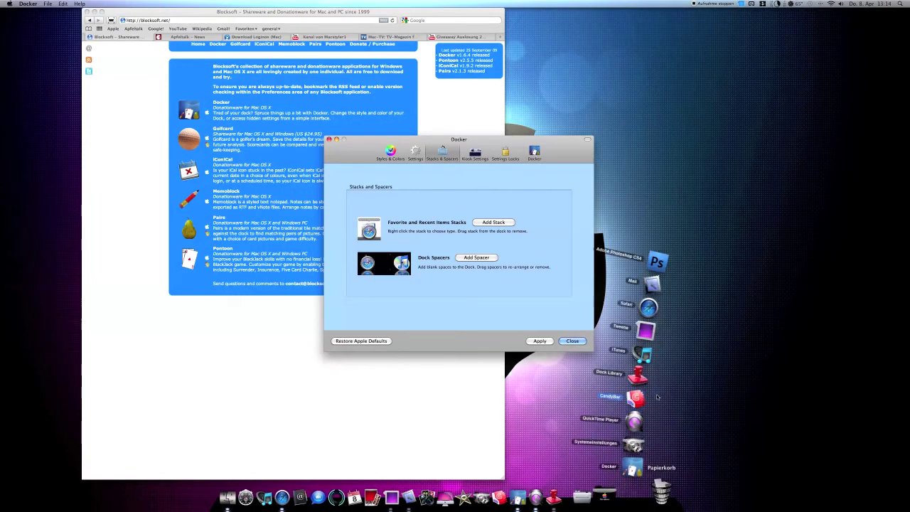
pyautogui.click(649, 428)
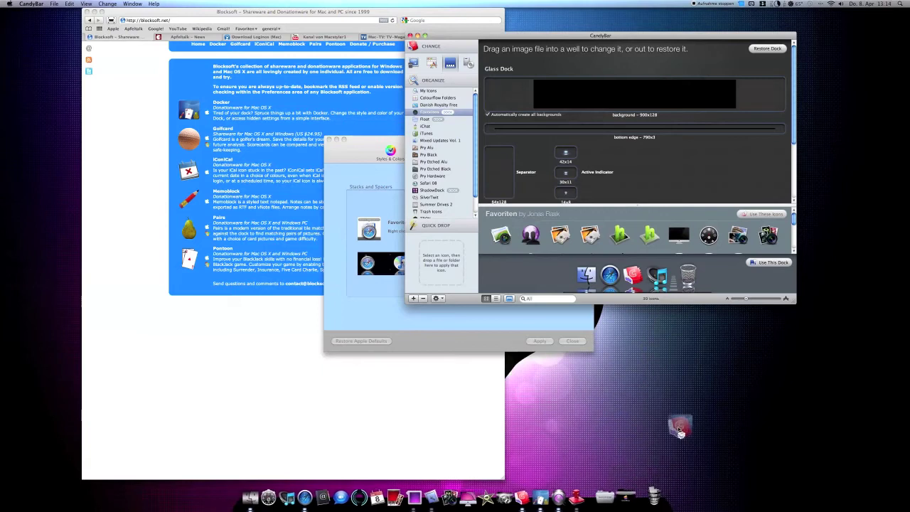
pyautogui.click(410, 36)
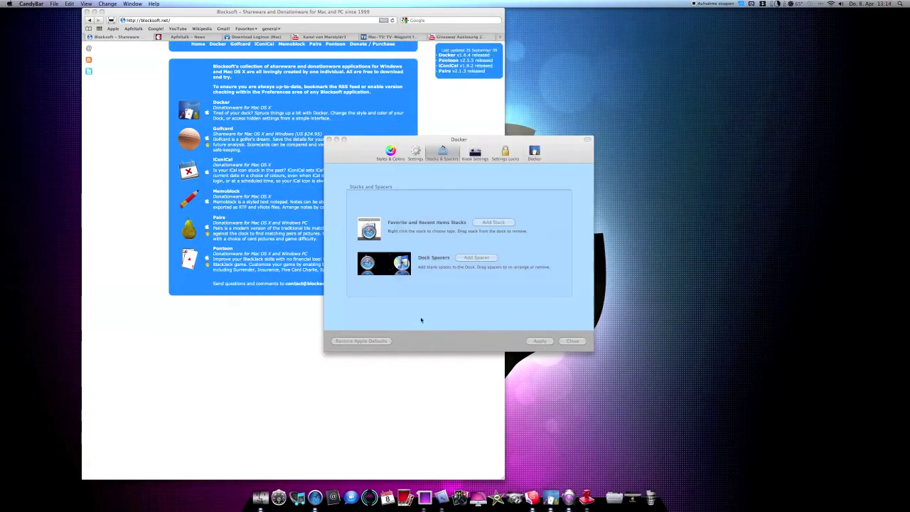
# - Add two blank spacers to the Dock and place them between the application icons
pyautogui.click(429, 247)
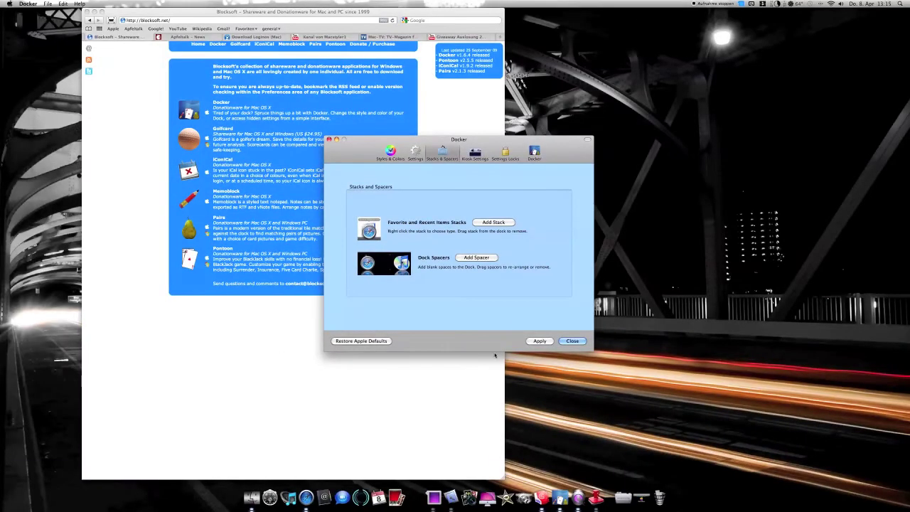
pyautogui.click(482, 258)
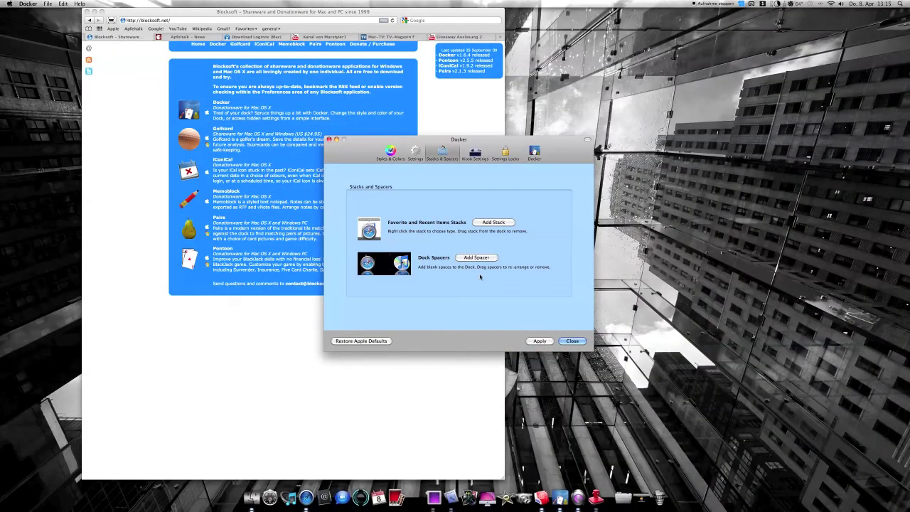
pyautogui.click(472, 259)
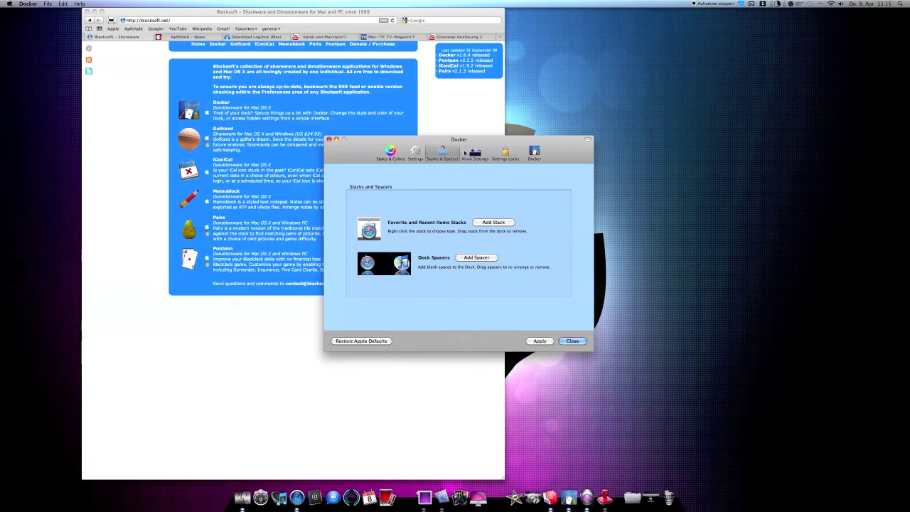
# - Look through Docker's kiosk settings, settings locks and About information
pyautogui.click(475, 154)
pyautogui.click(504, 154)
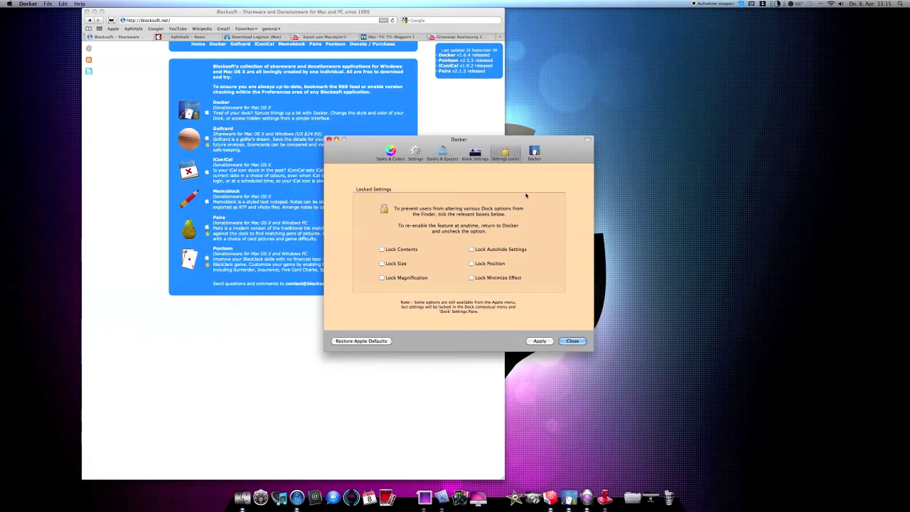
pyautogui.click(536, 151)
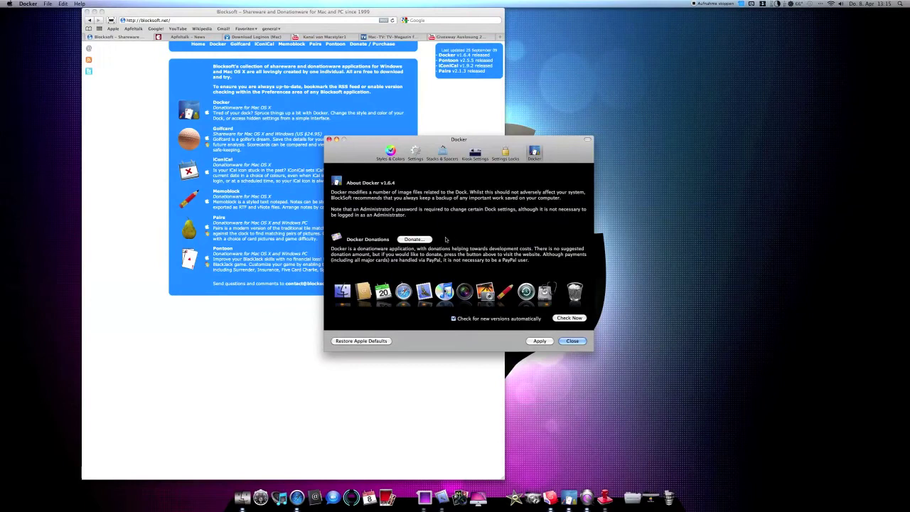
# - Minimize the Docker and Safari windows, selecting the blocksoft.net address in Safari before minimizing it
pyautogui.click(337, 139)
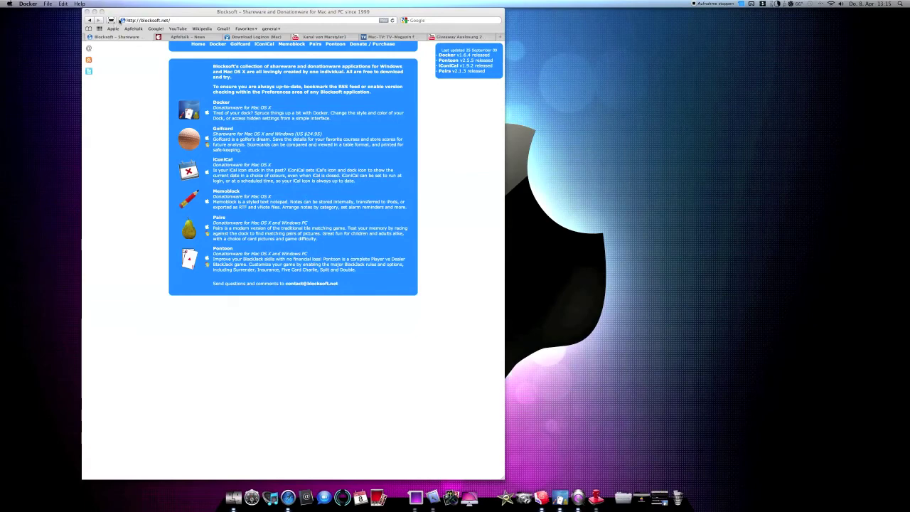
pyautogui.click(121, 20)
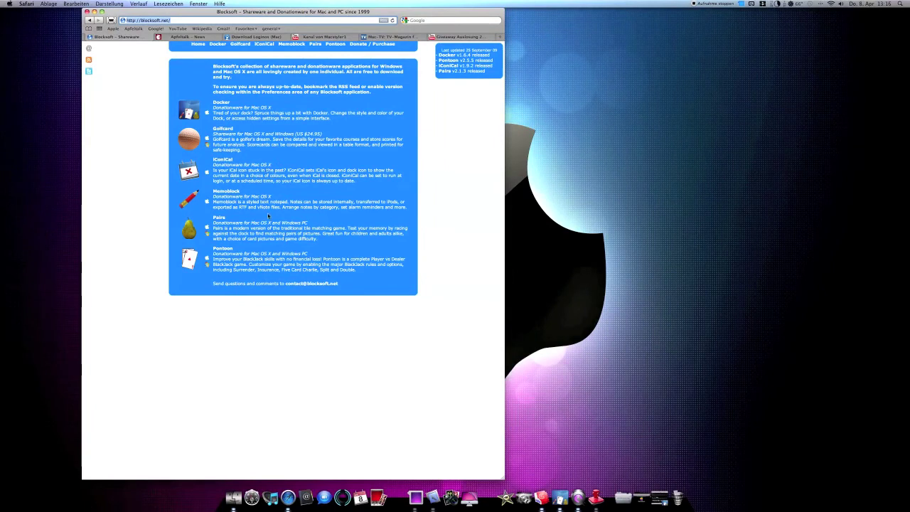
pyautogui.click(94, 12)
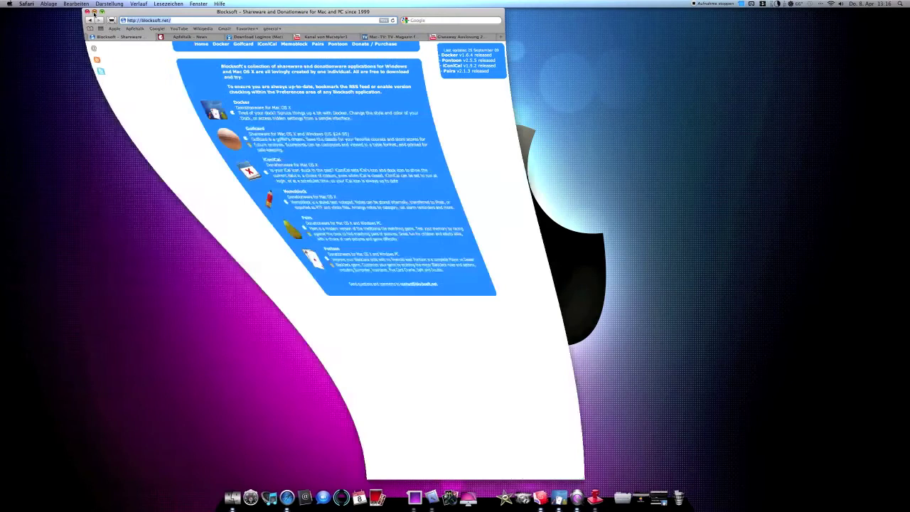